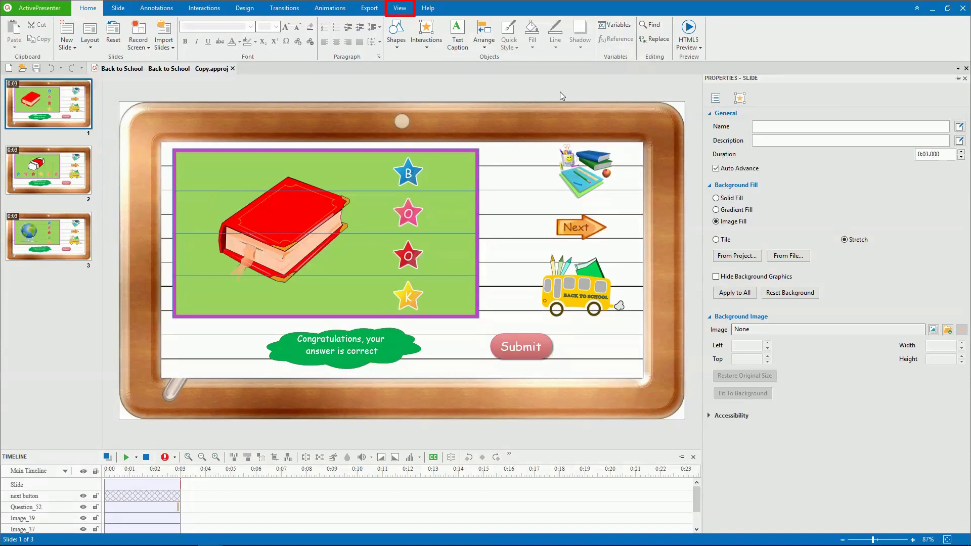
Show the Slide Pools pane from the View tab, displaying the empty default Pool 1.
left_click(400, 12)
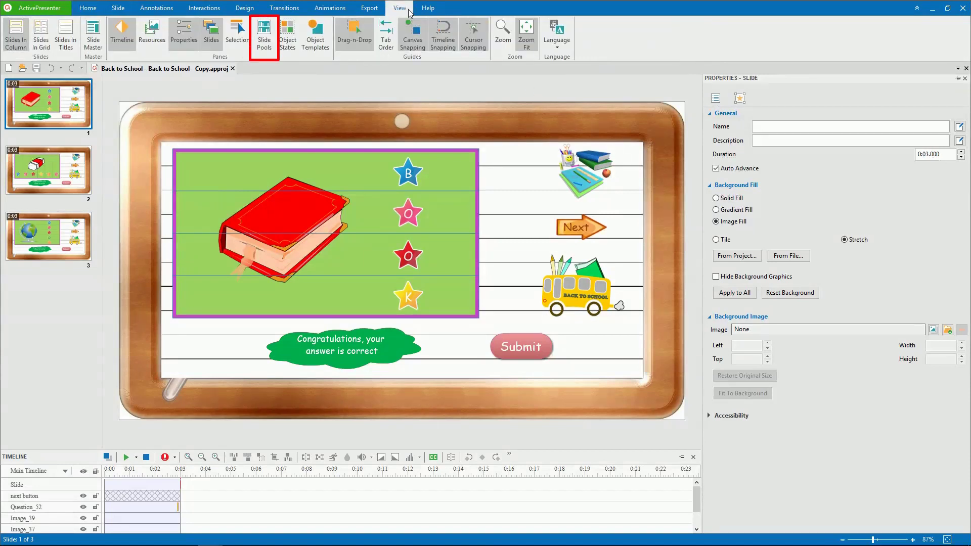
left_click(264, 34)
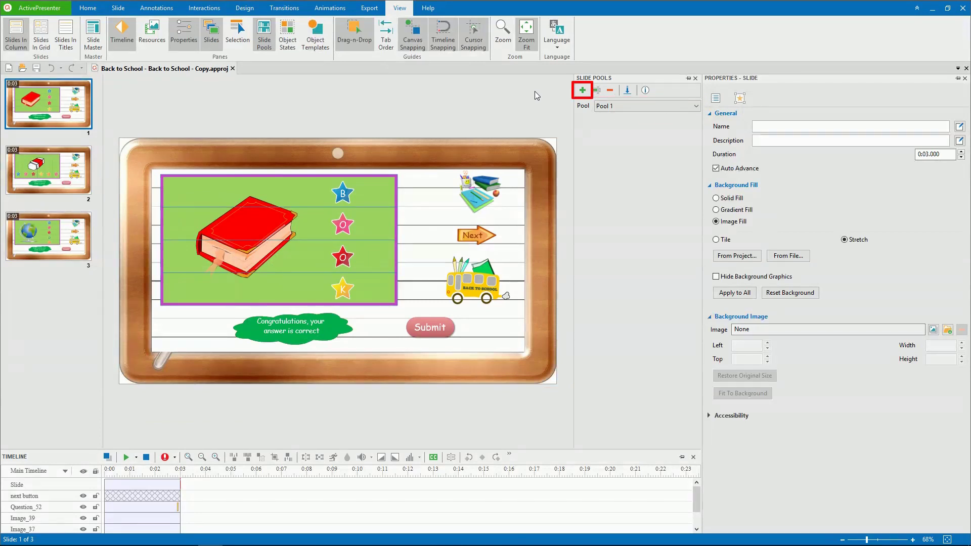
Add two slide pools: one keeping the default name Pool 2, another named questions1.
left_click(582, 91)
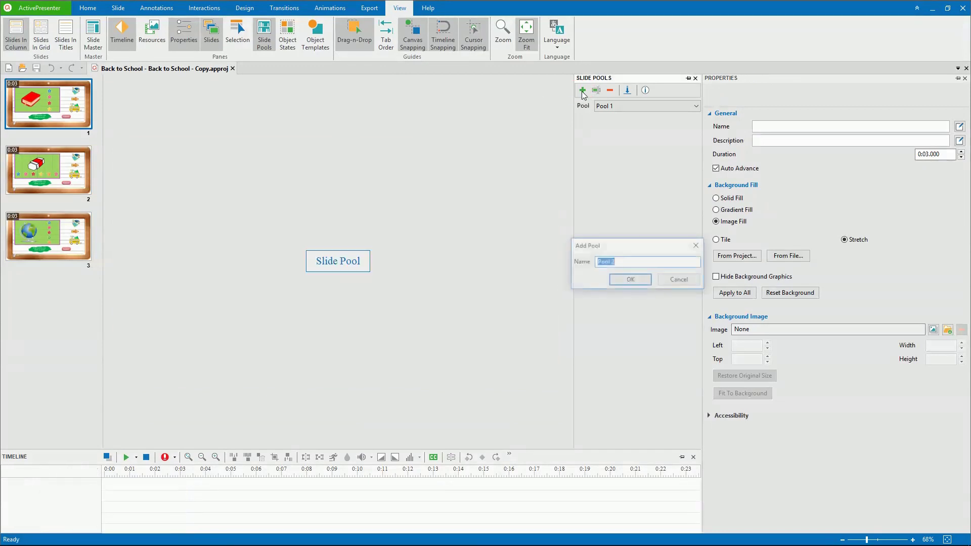
left_click(631, 280)
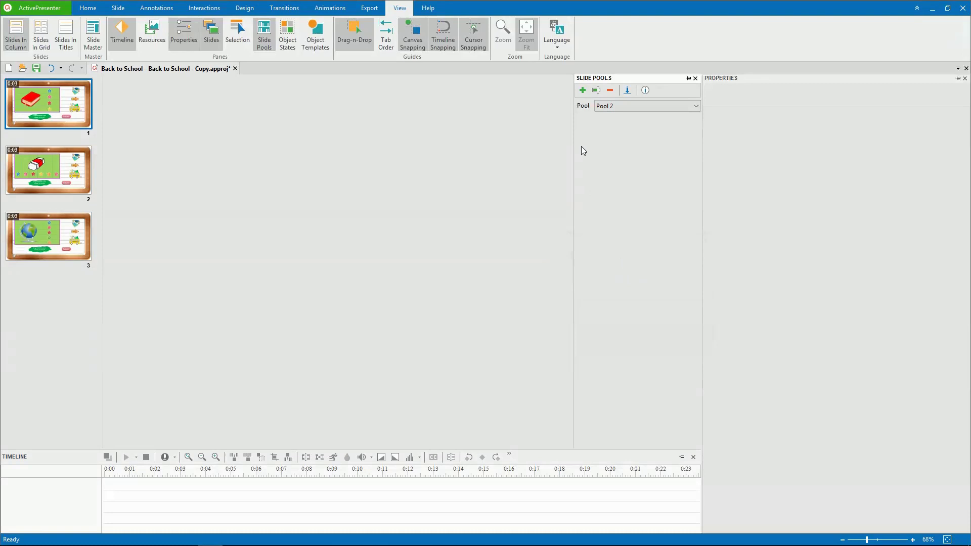
left_click(583, 90)
type("qu")
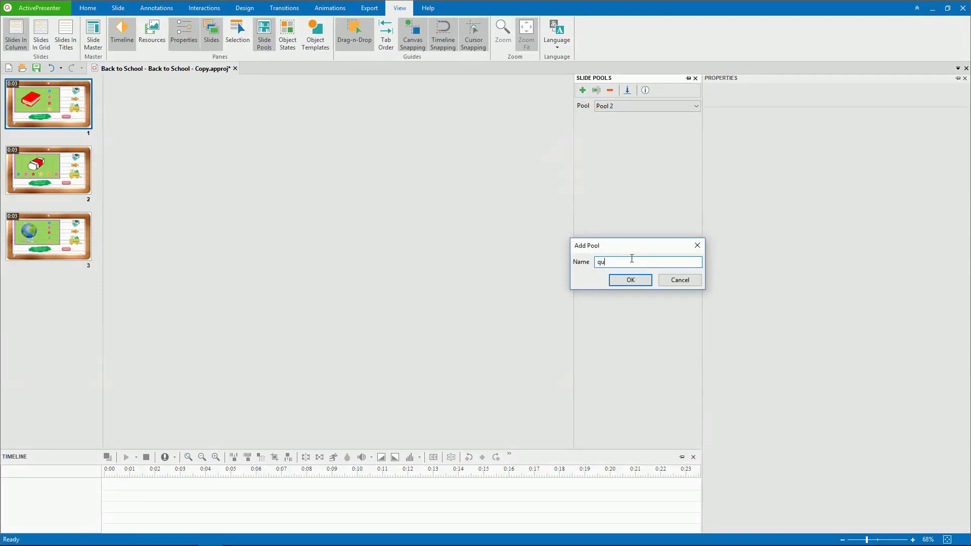
type("estions1")
left_click(627, 280)
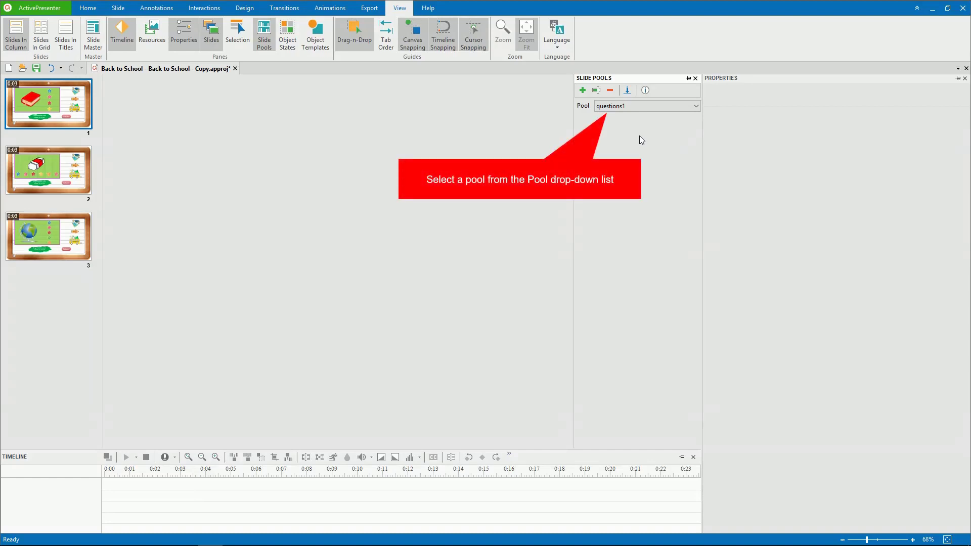
Select Pool 2 in the pool list and rename it to questions2.
left_click(645, 108)
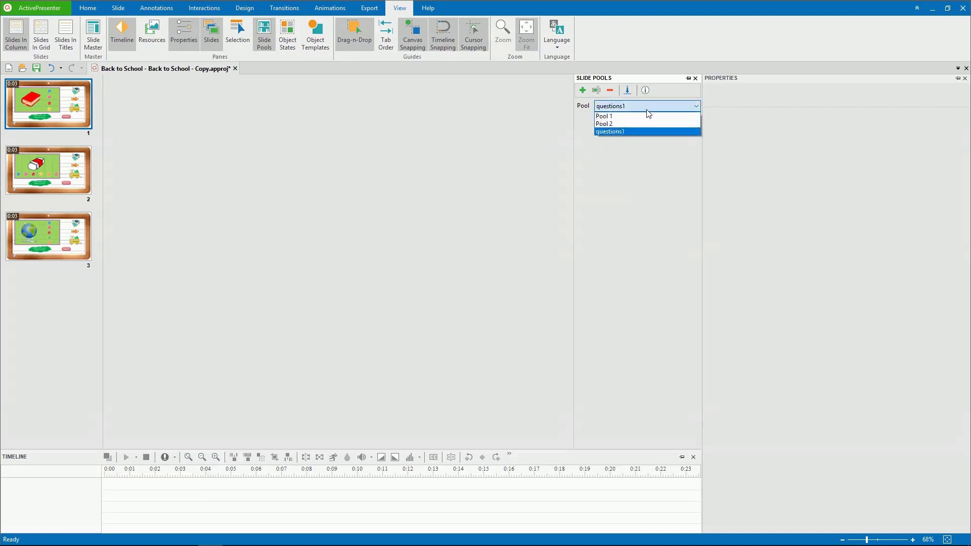
left_click(614, 123)
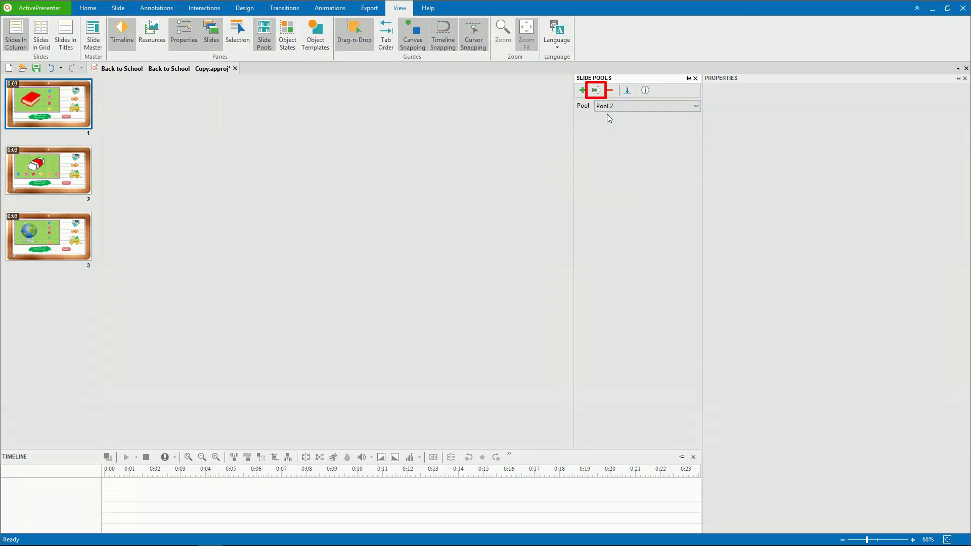
left_click(596, 91)
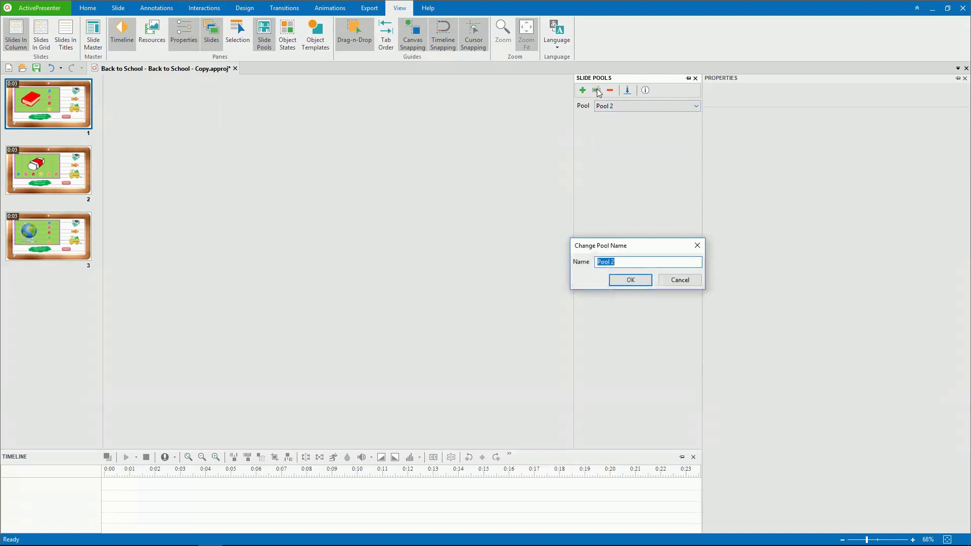
type("questions2")
key("Return")
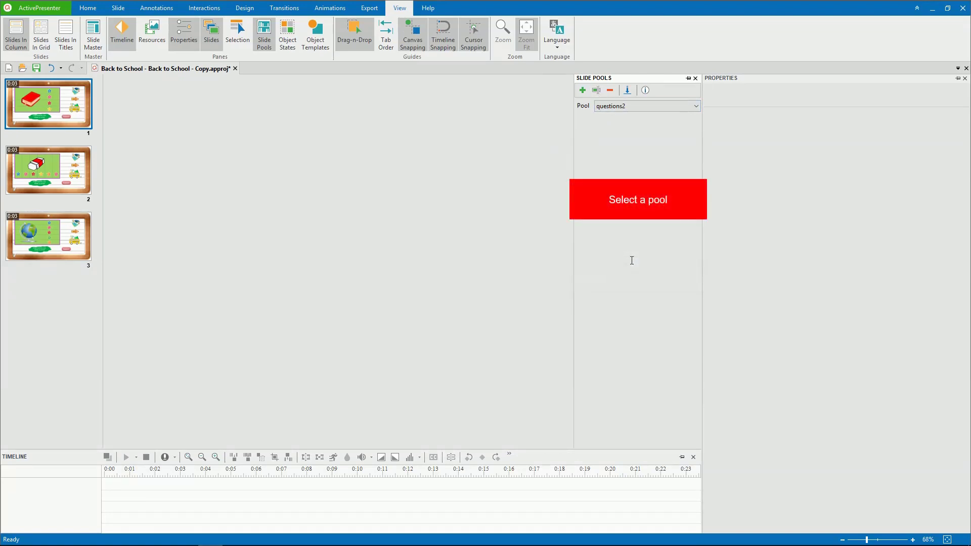
Delete the questions1 pool, confirming that only Pool 1 and questions2 remain.
left_click(681, 107)
left_click(632, 131)
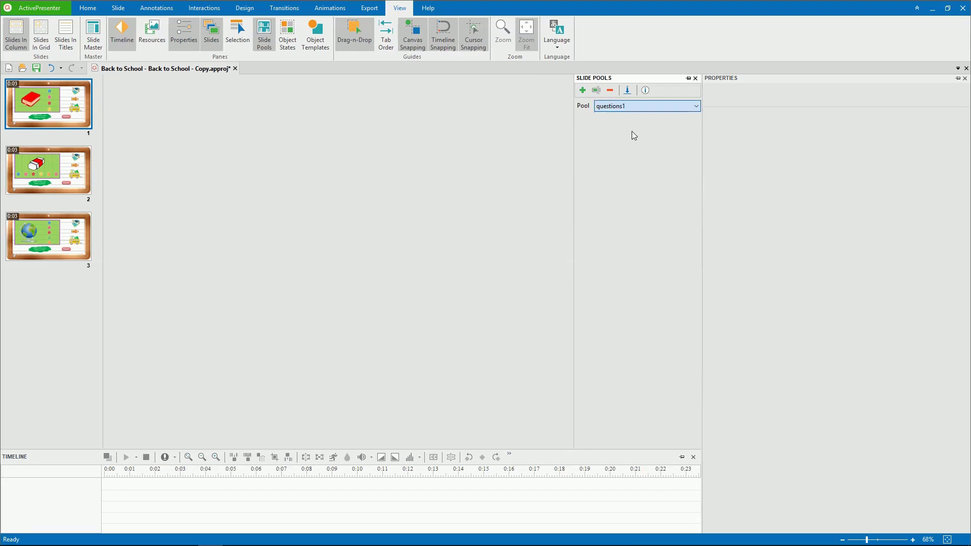
left_click(610, 90)
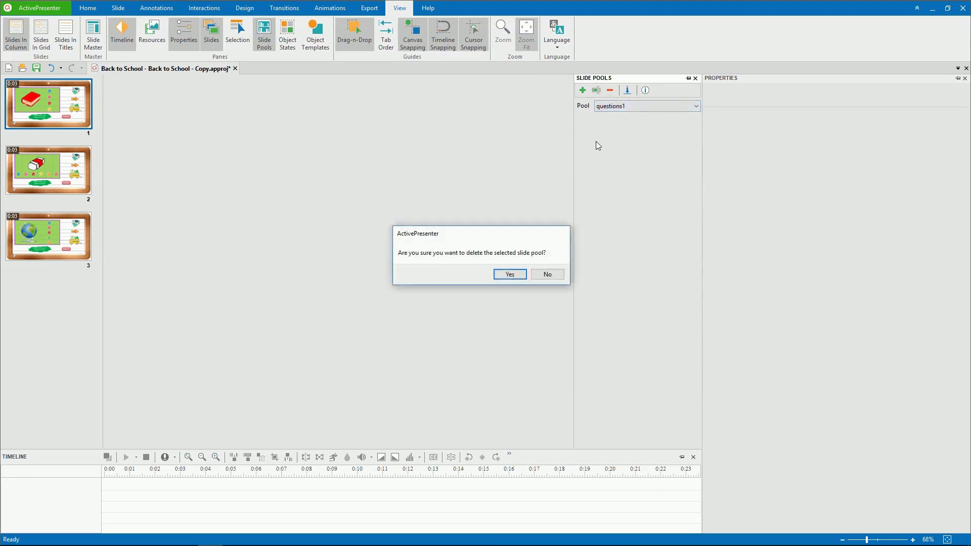
left_click(510, 276)
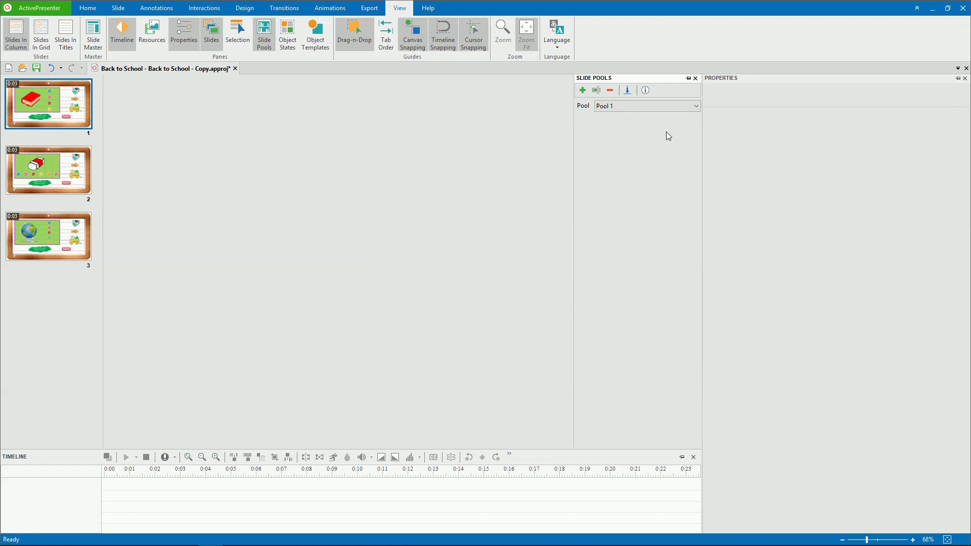
left_click(690, 108)
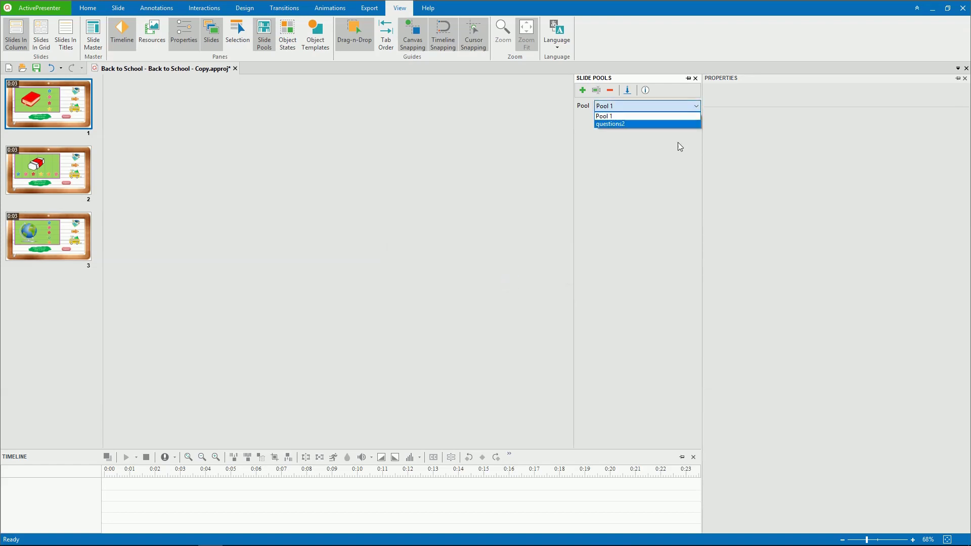
left_click(669, 157)
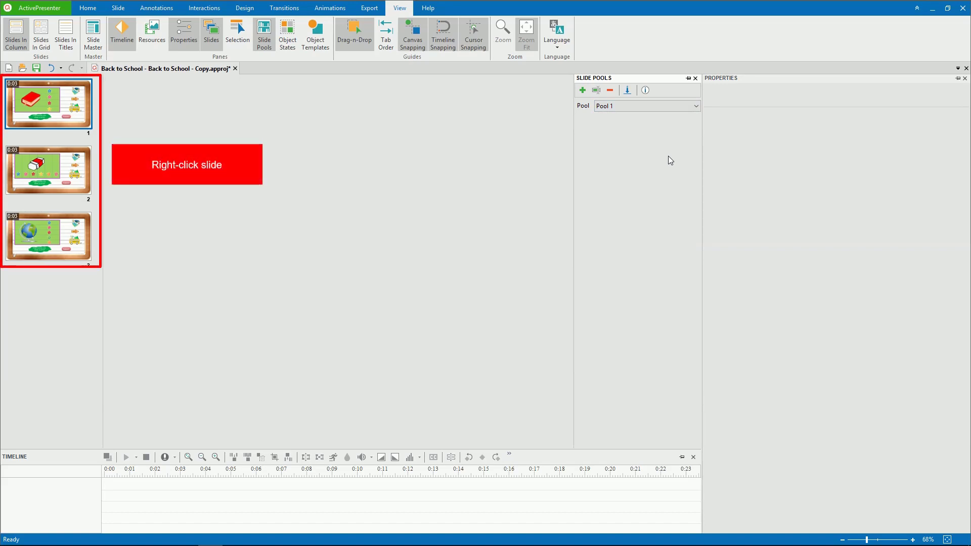
Move the first slide and the eraser slide from the main slides into Pool 1.
right_click(54, 109)
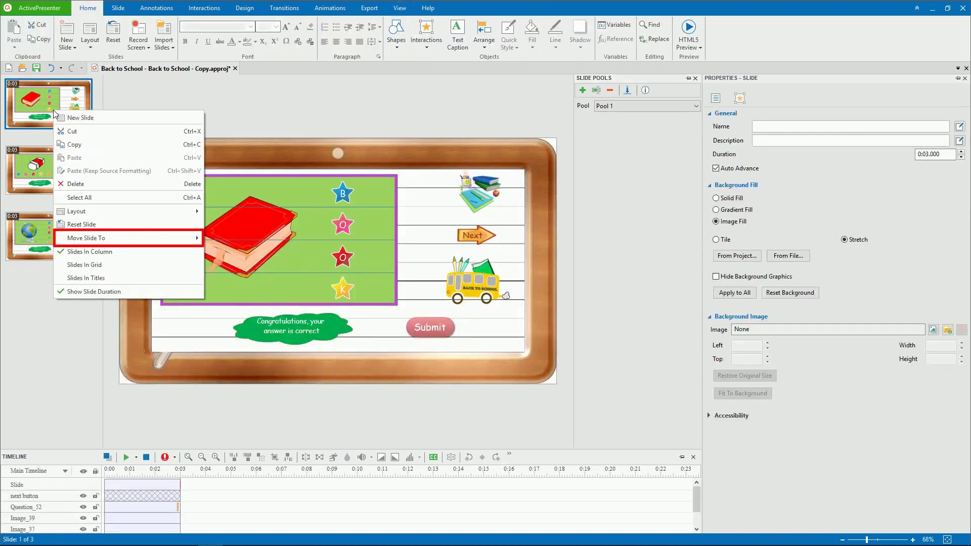
mouse_move(110, 237)
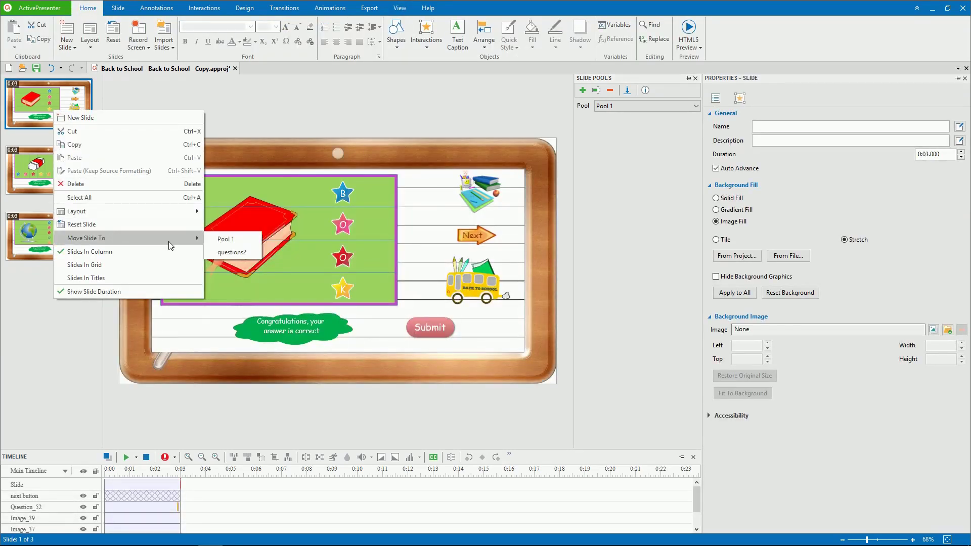
left_click(224, 240)
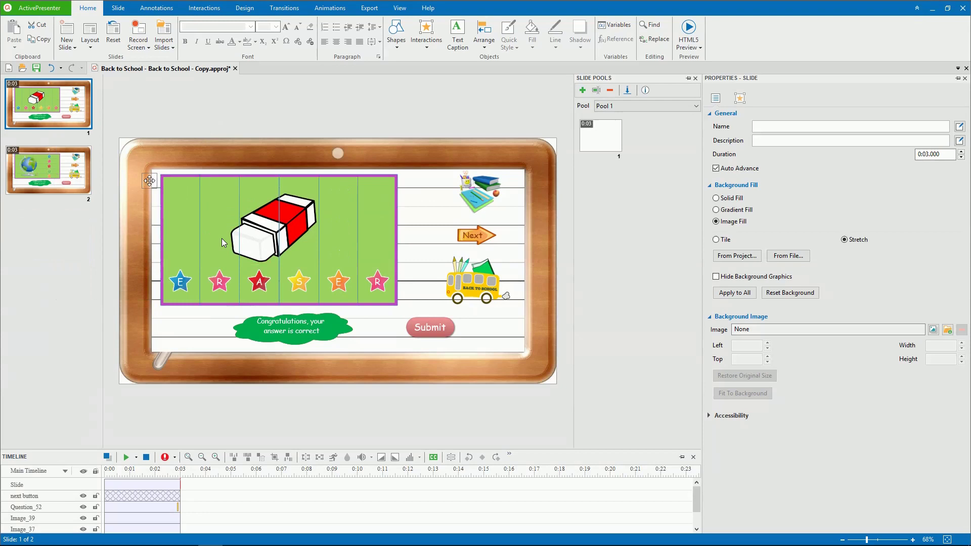
right_click(75, 117)
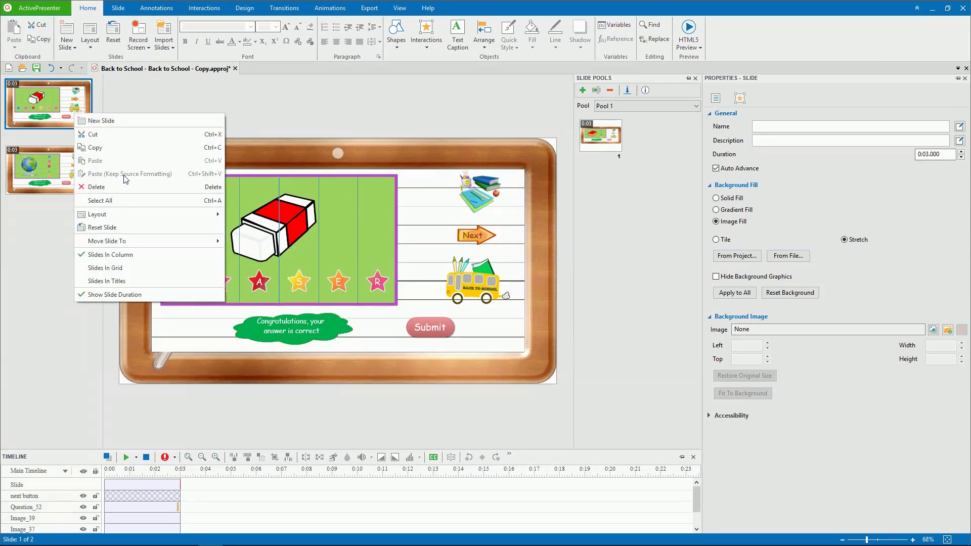
mouse_move(126, 241)
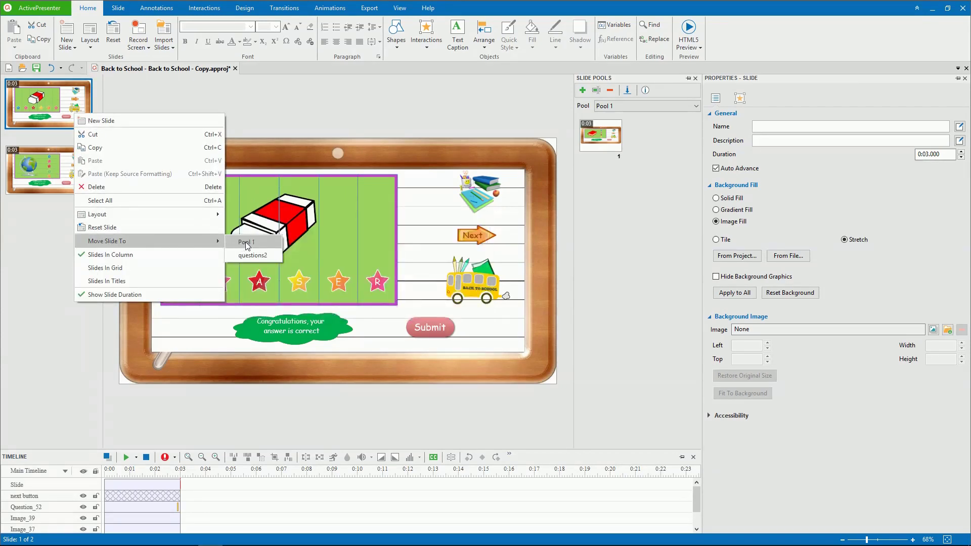
left_click(245, 242)
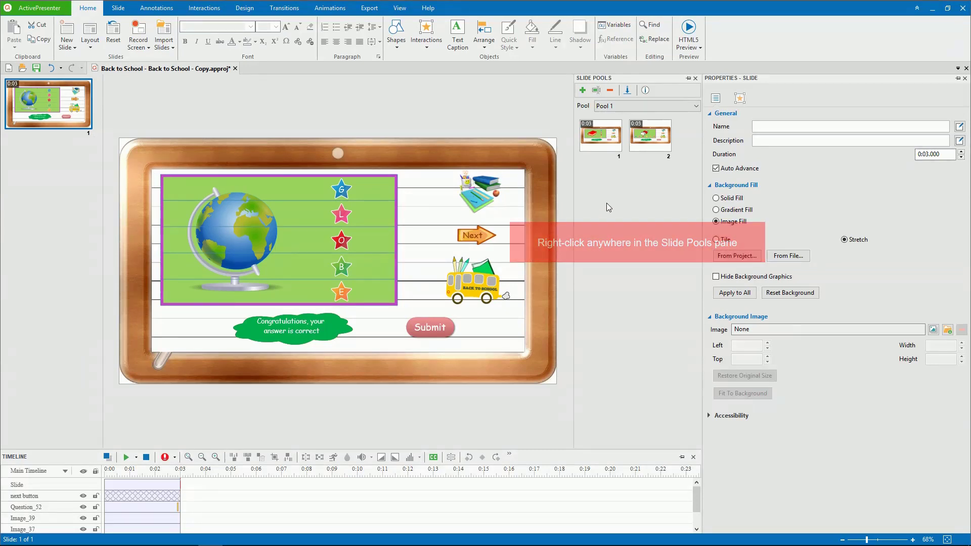
Add a new slide to Pool 1 and apply the Question layout to it.
right_click(610, 178)
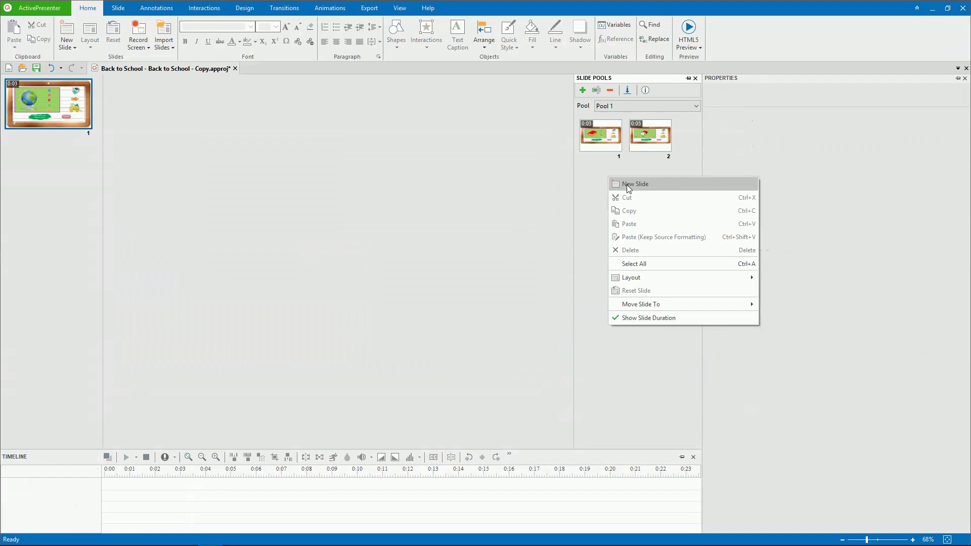
left_click(627, 184)
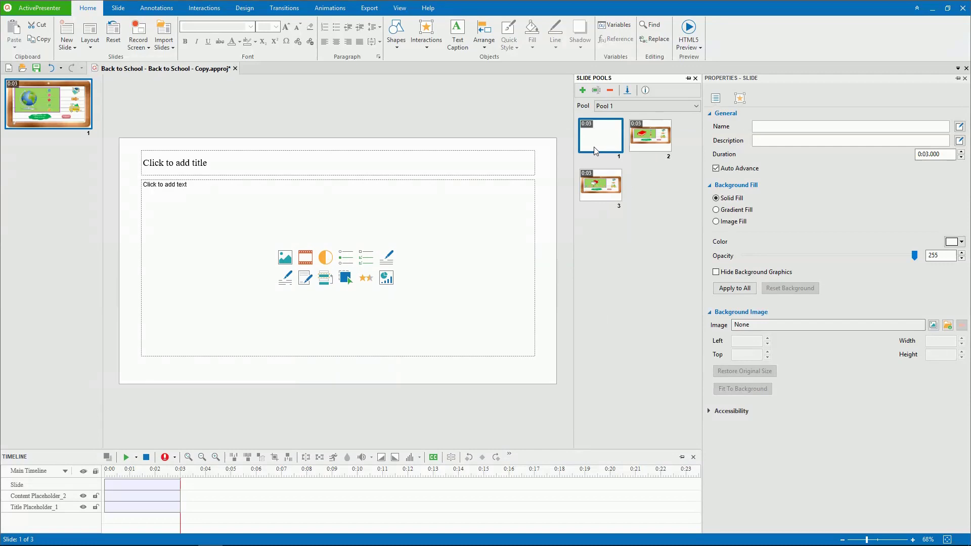
left_click(94, 54)
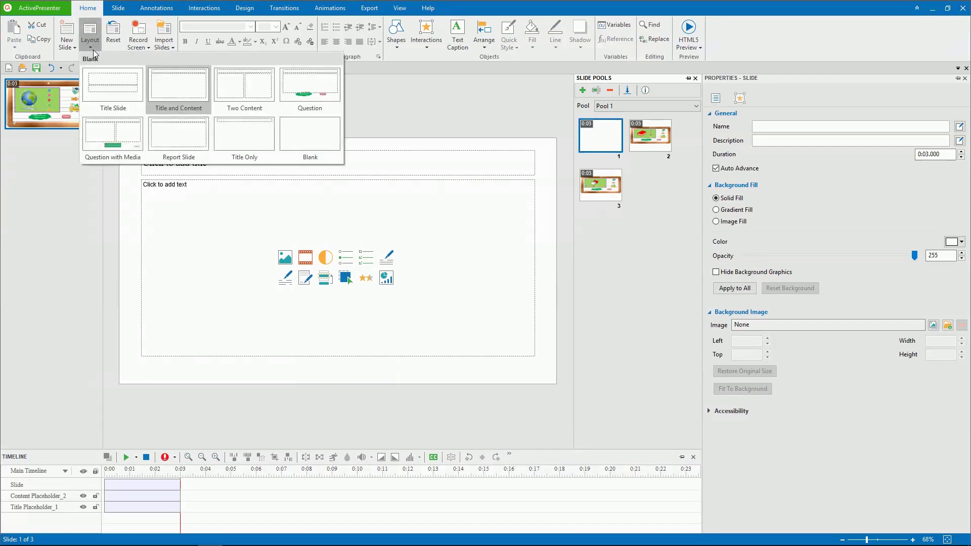
left_click(324, 92)
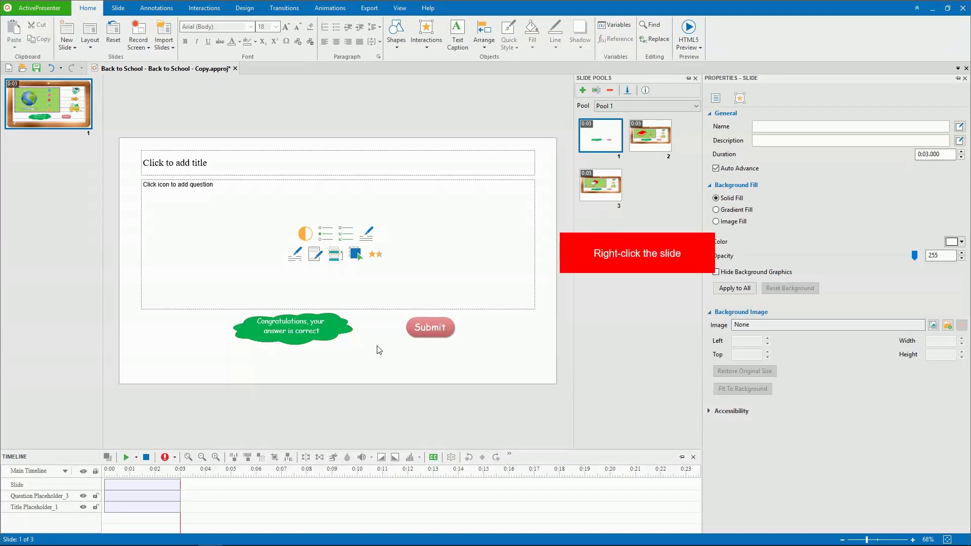
Move the new question slide from Pool 1 into the questions2 pool.
right_click(607, 144)
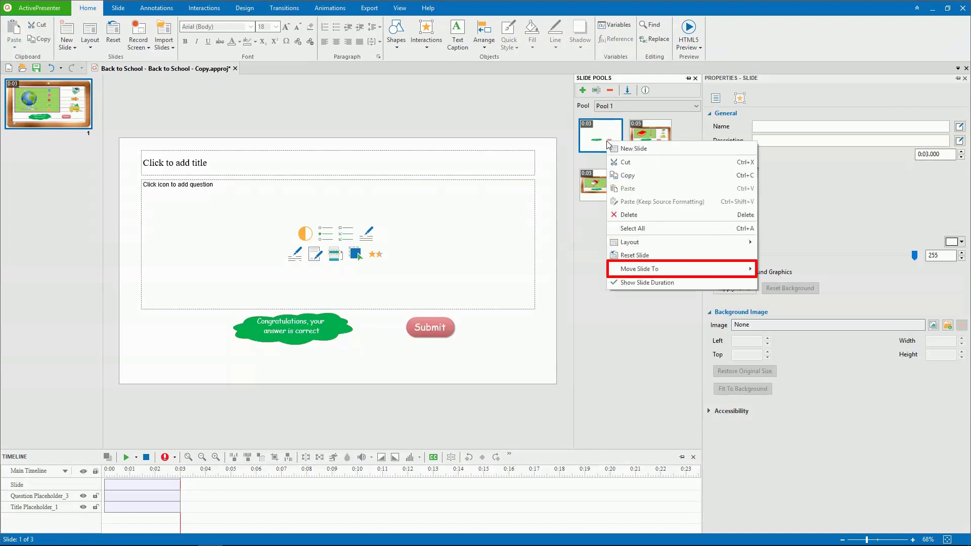
mouse_move(732, 271)
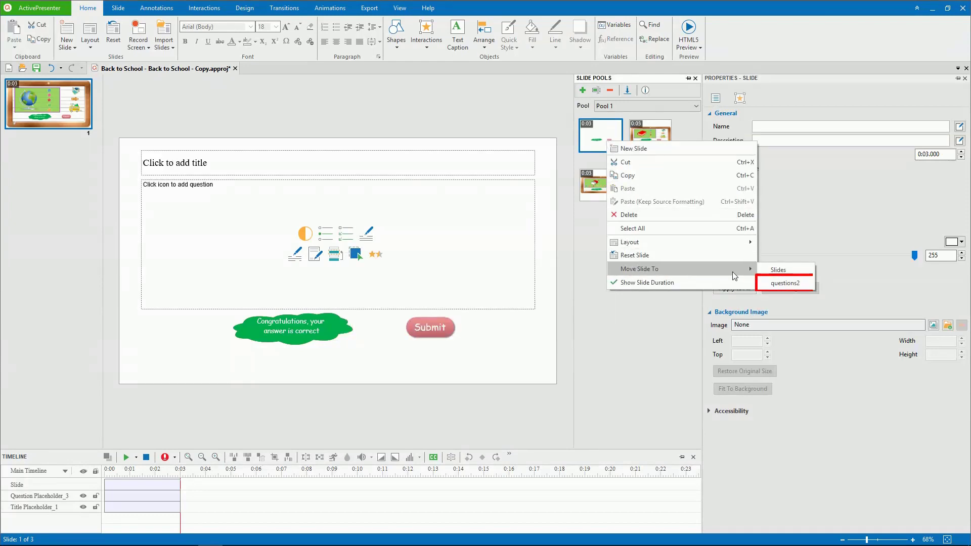
left_click(784, 283)
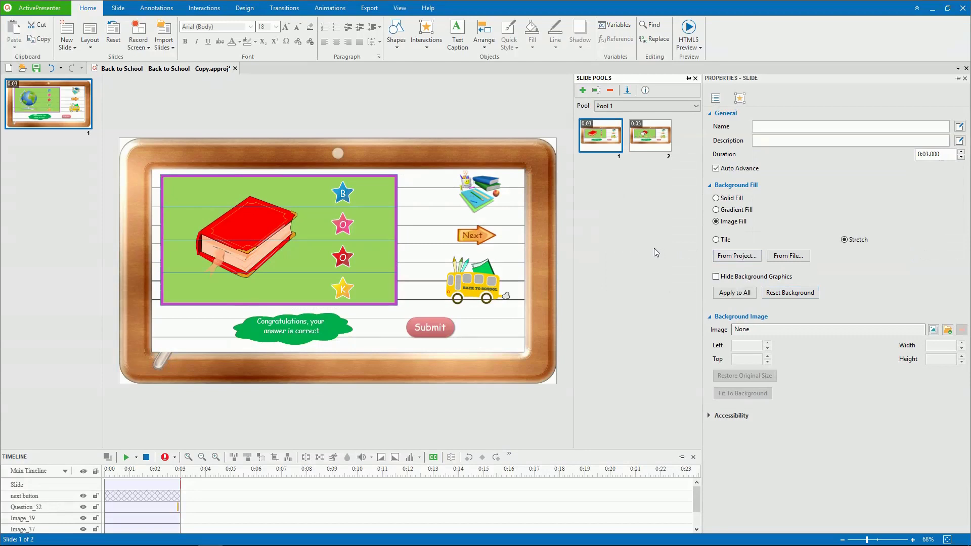
Move the red-book slide from Pool 1 back into the main Slides.
right_click(599, 144)
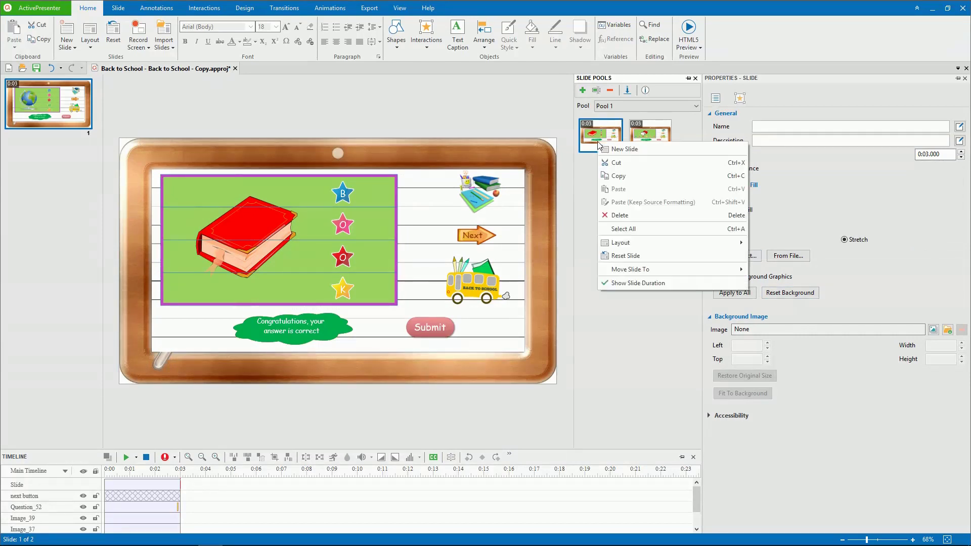
mouse_move(660, 269)
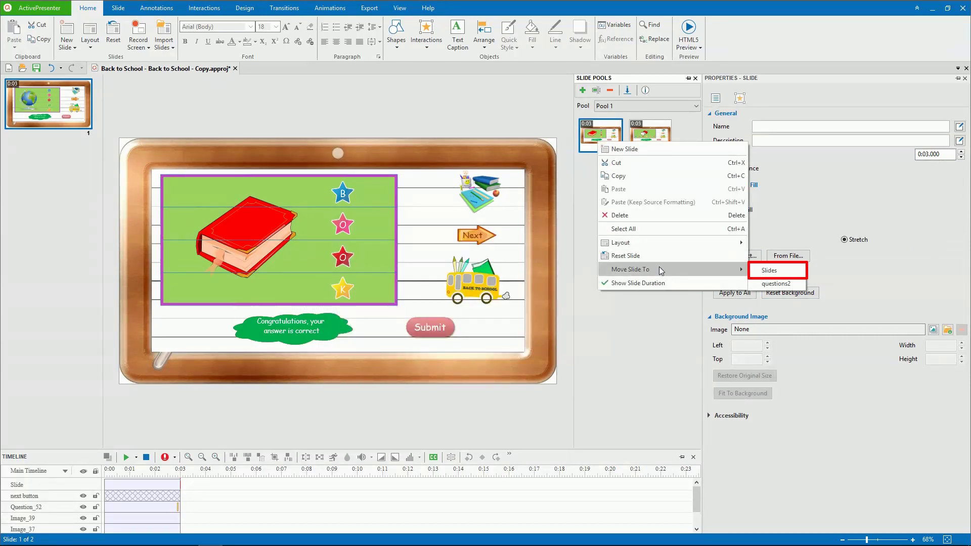
left_click(768, 271)
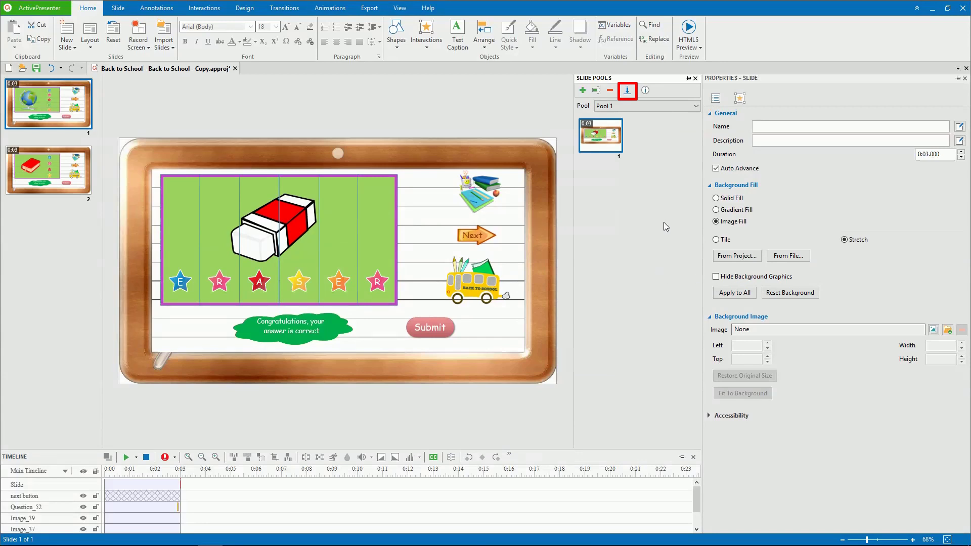
Pick Race to the Treasure.approj as the source for importing slide pools.
left_click(627, 92)
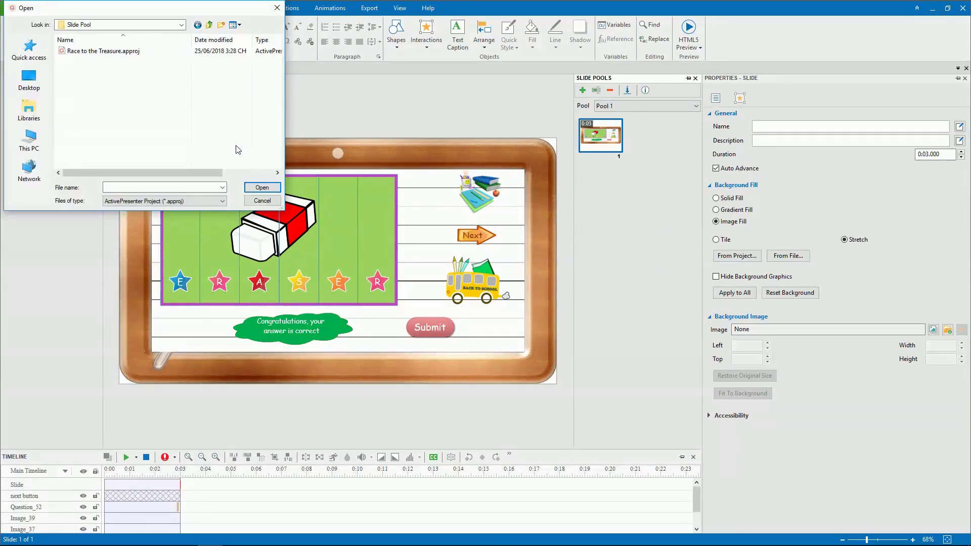
left_click(130, 53)
left_click(262, 187)
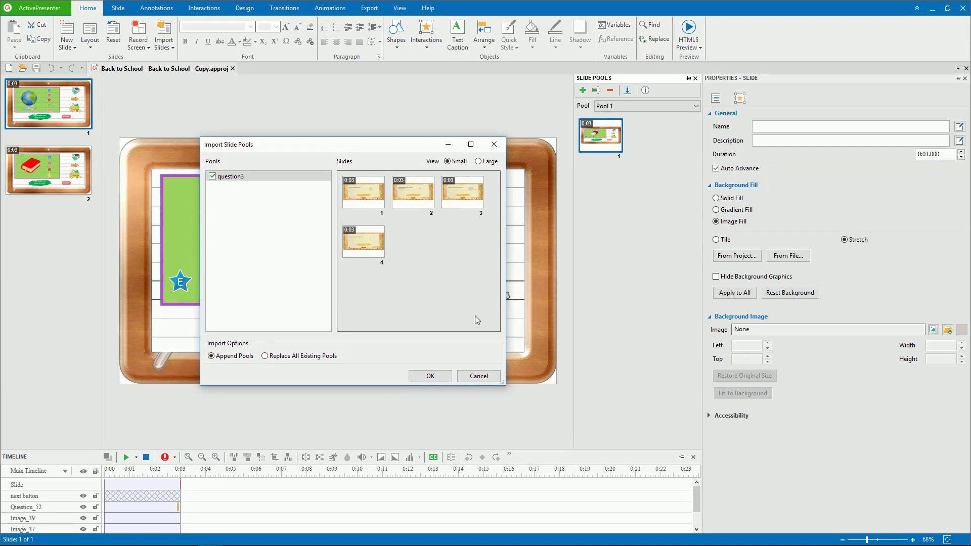
Import the four-slide question3 pool and check it appears in the pool list.
left_click(430, 377)
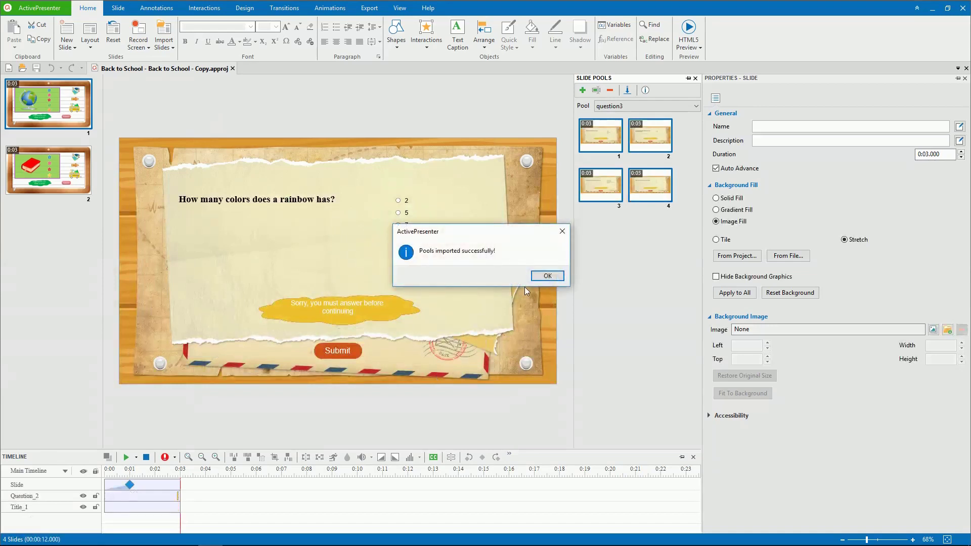
left_click(547, 276)
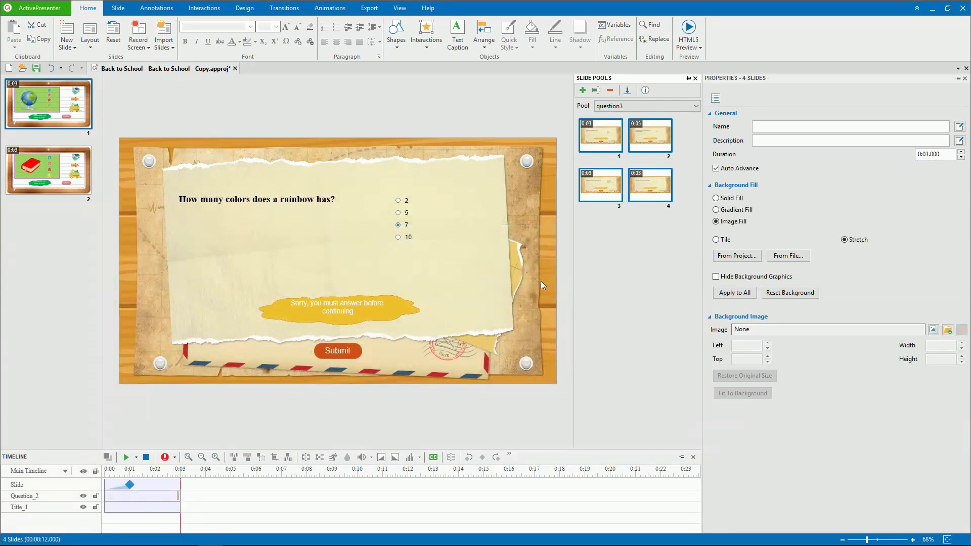
left_click(697, 107)
left_click(696, 107)
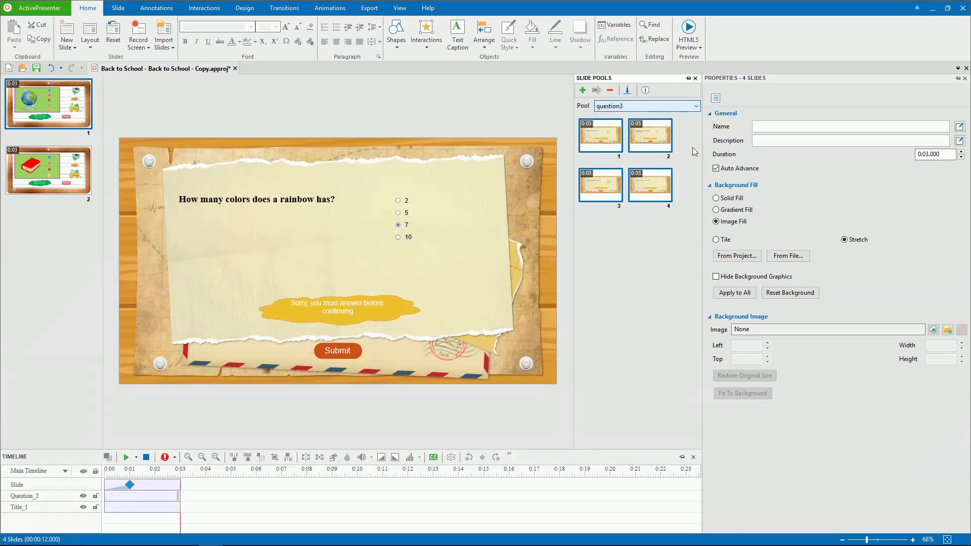